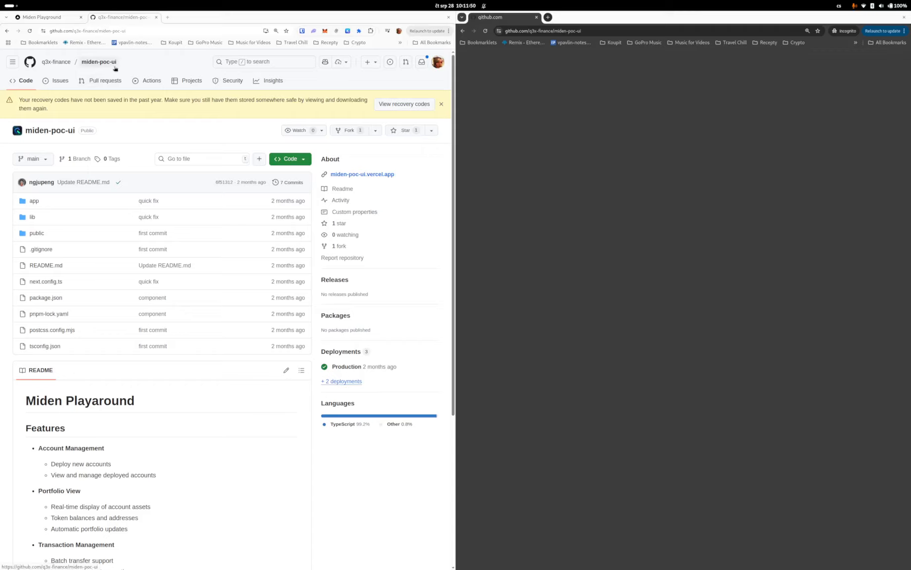
- Make Waku Demo 1 (Public) the active account and copy its share link
left_click(57, 17)
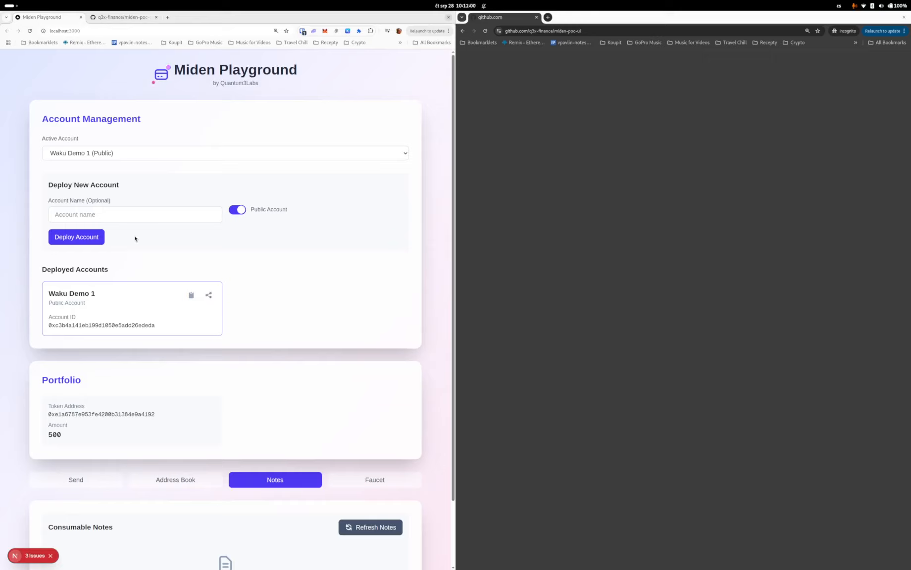
left_click(153, 152)
left_click(127, 176)
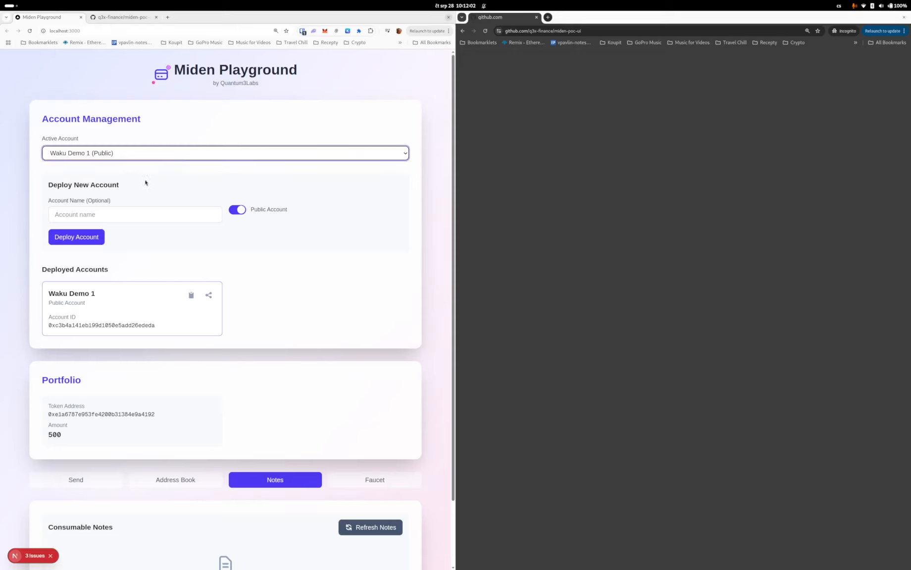
left_click(208, 297)
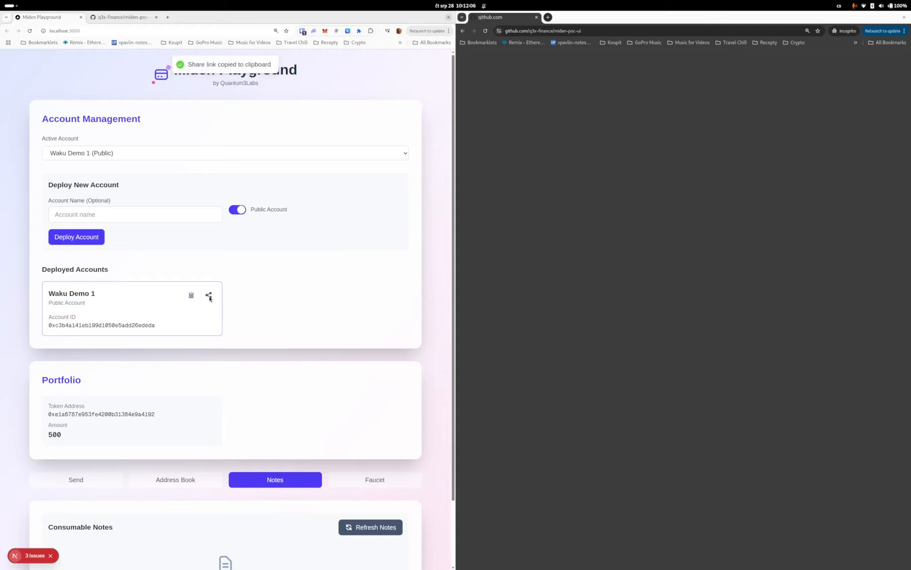
- Open the copied share link in the incognito window
left_click(518, 30)
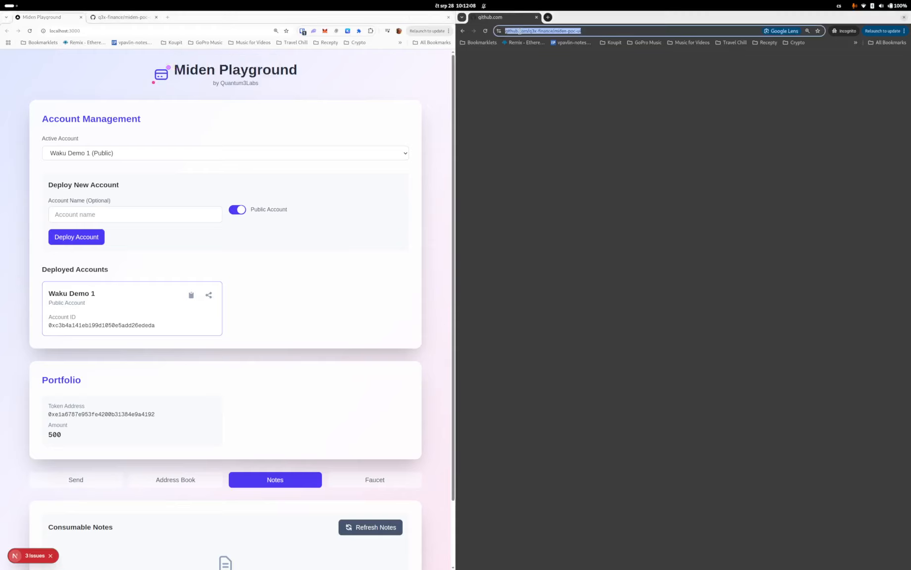
key("ctrl+v")
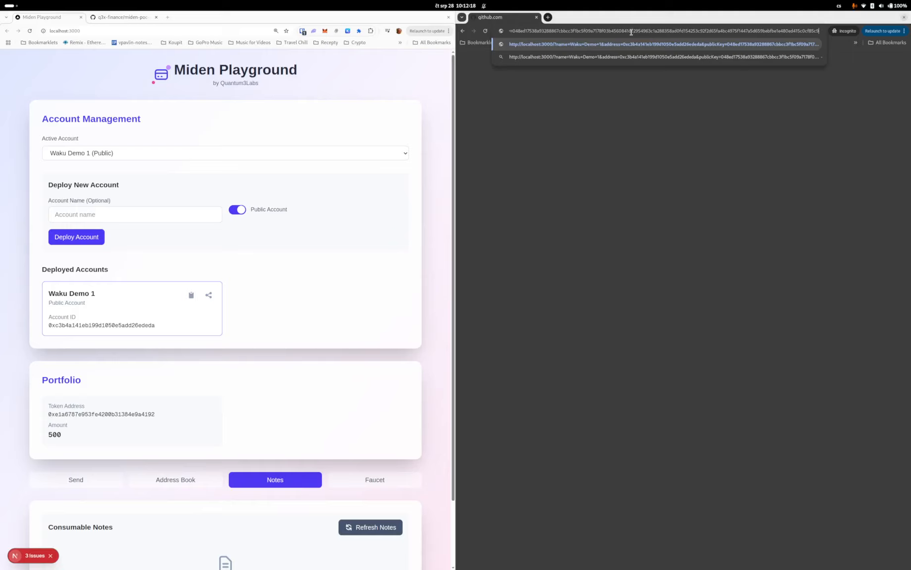
key("Return")
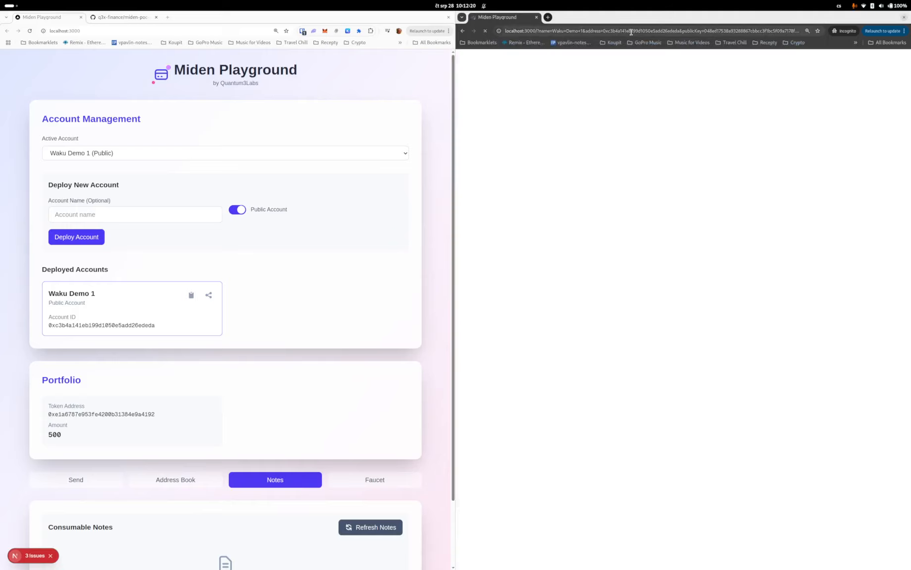
- Add the prefilled Waku Demo 1 contact to the address book in the incognito window
left_click(903, 30)
left_click(884, 167)
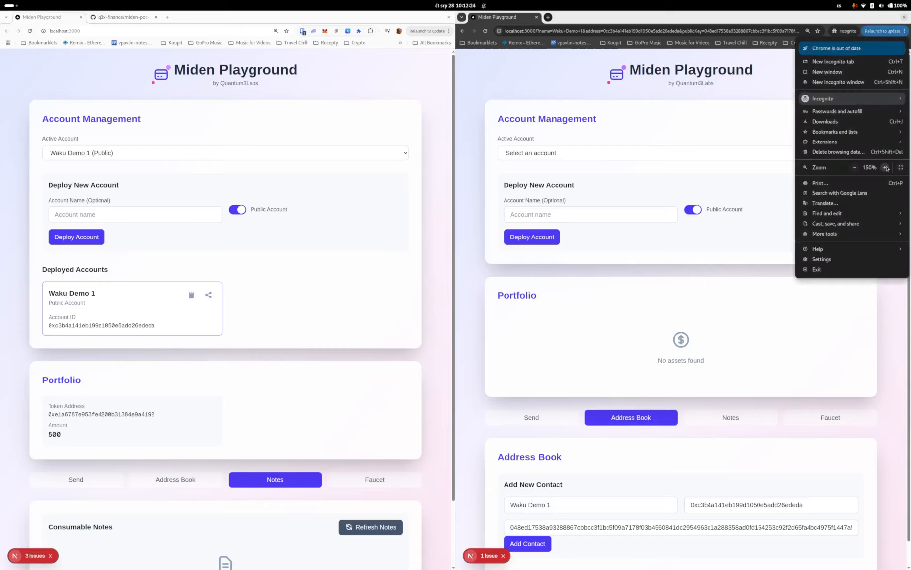
left_click(657, 116)
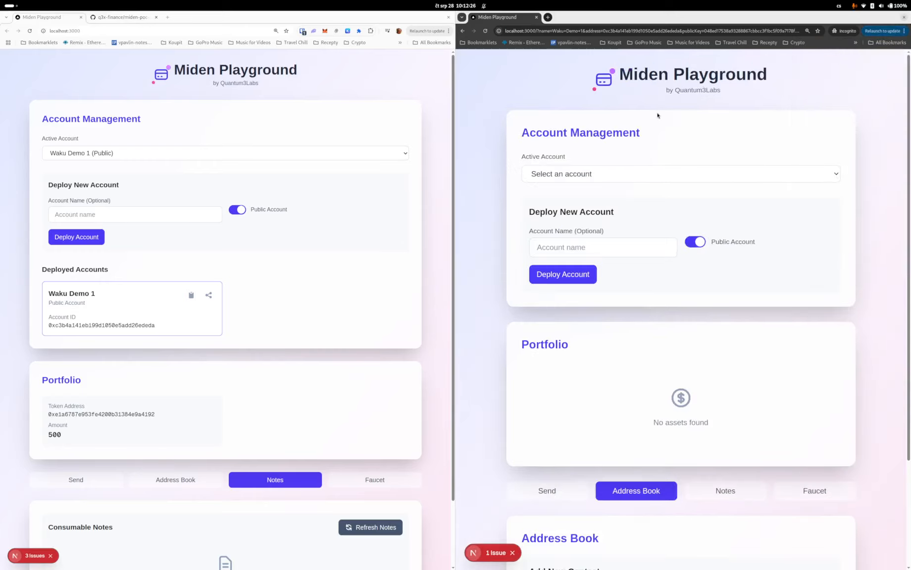
scroll(658, 116, "down", 1)
scroll(657, 116, "down", 2)
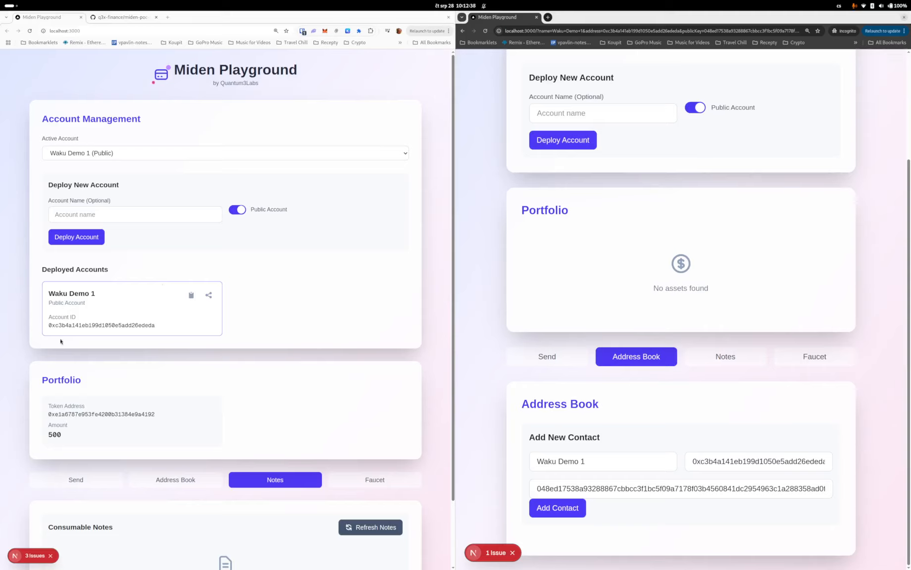
left_click(569, 513)
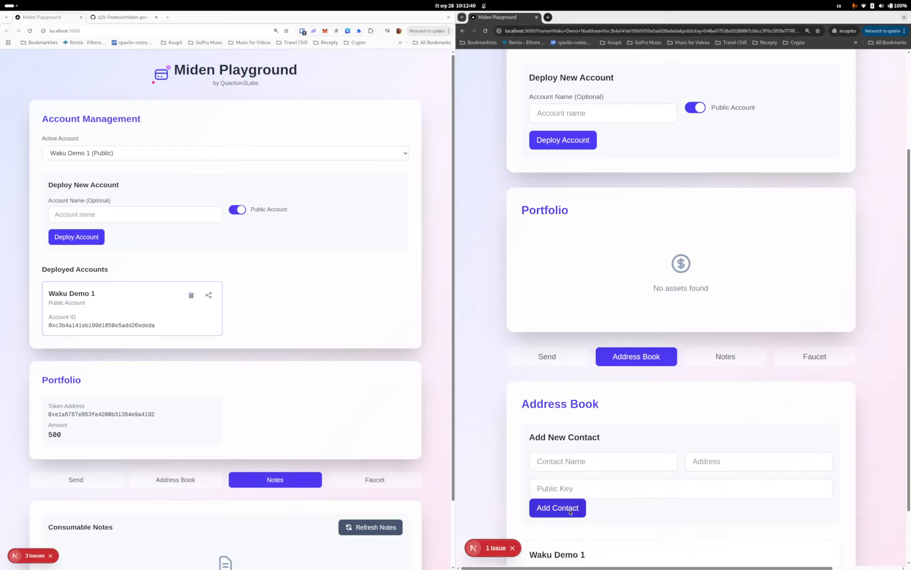
scroll(570, 513, "down", 2)
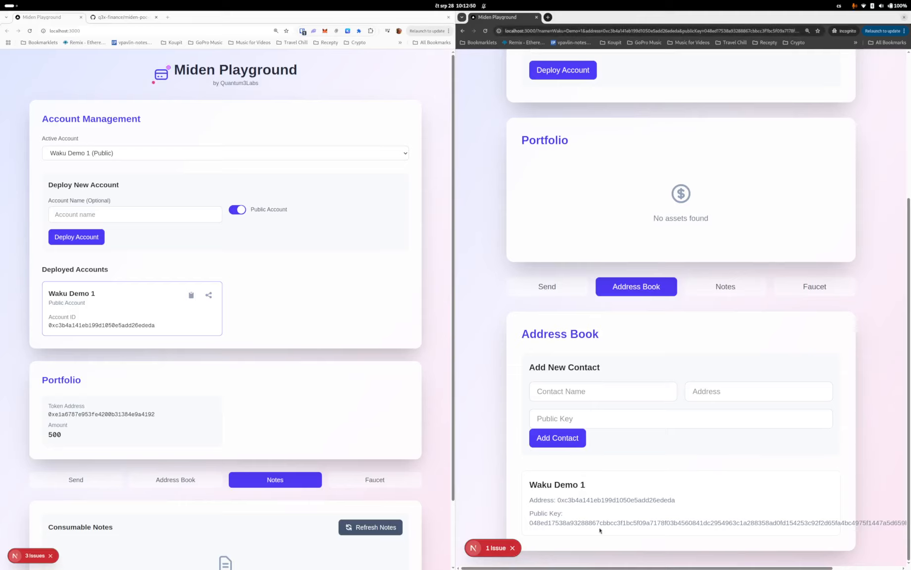
scroll(677, 528, "right", 4)
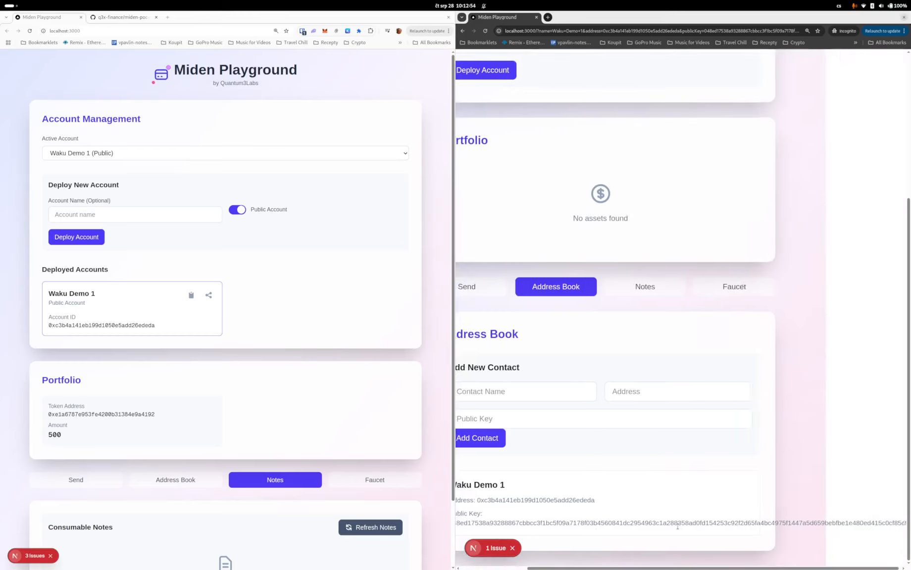
scroll(677, 527, "left", 4)
scroll(626, 216, "up", 5)
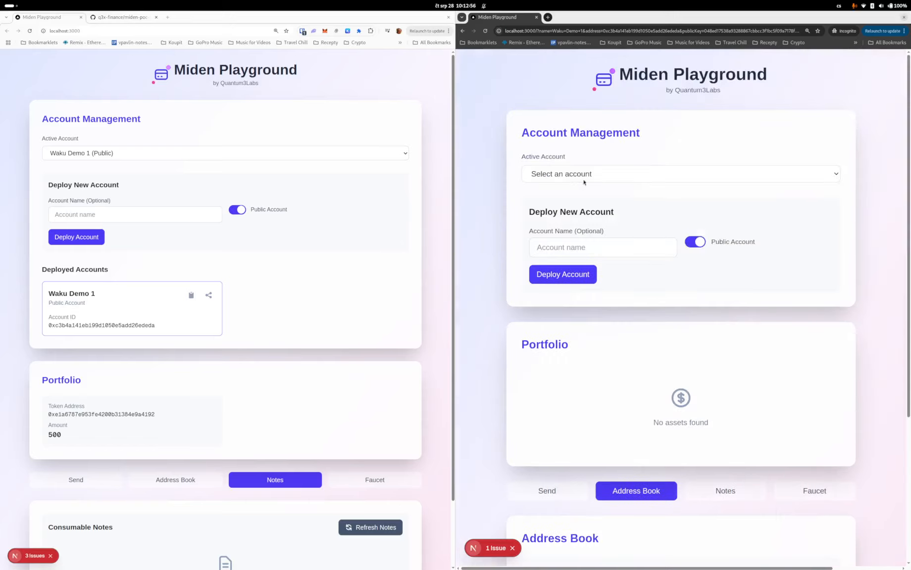
- Deploy a new public account named "Waku Demo Recipient" in the incognito window
left_click(593, 241)
type("Waku Demo Re")
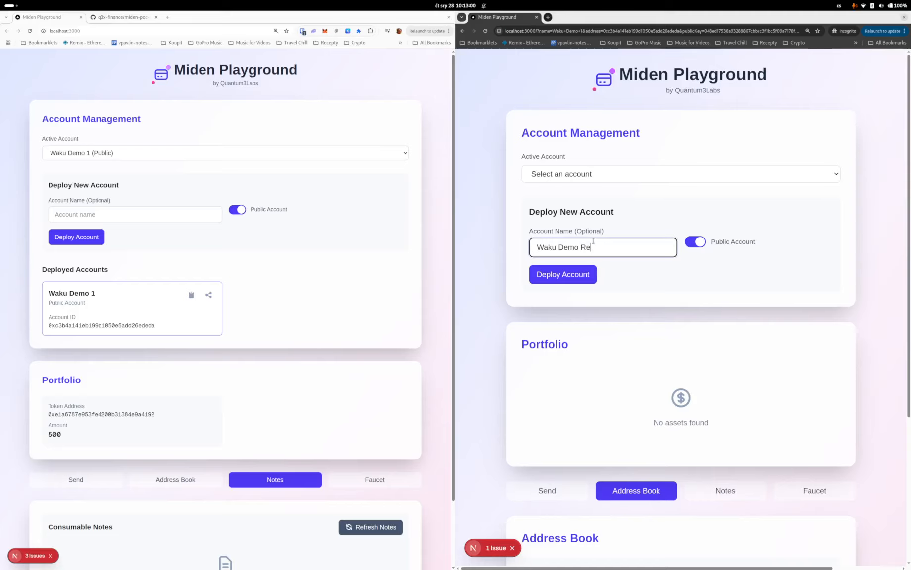
type("cipient")
left_click(563, 278)
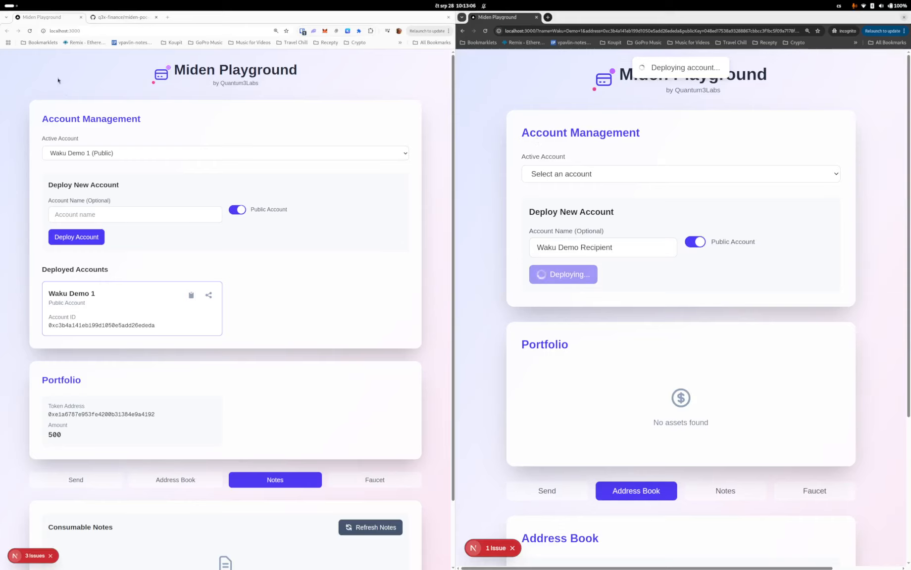
scroll(138, 318, "down", 3)
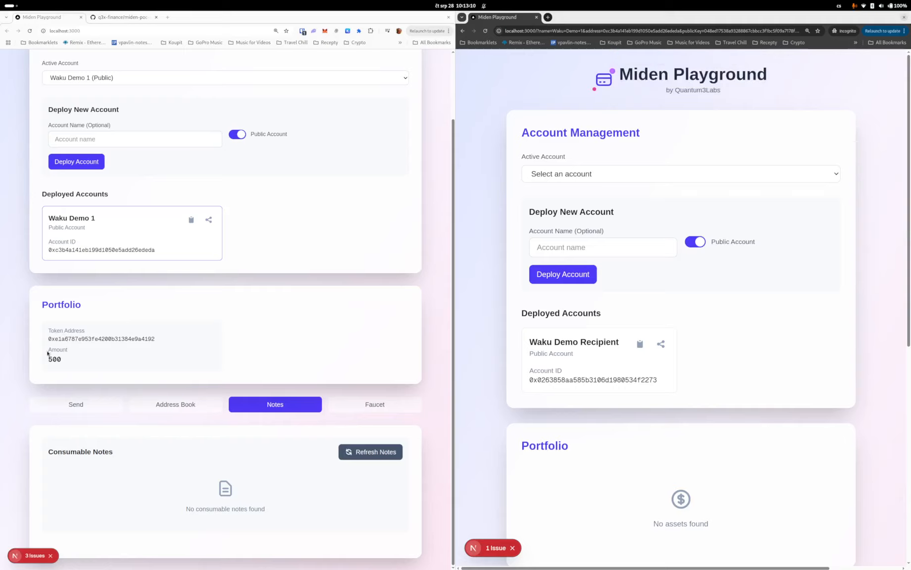
scroll(68, 349, "up", 3)
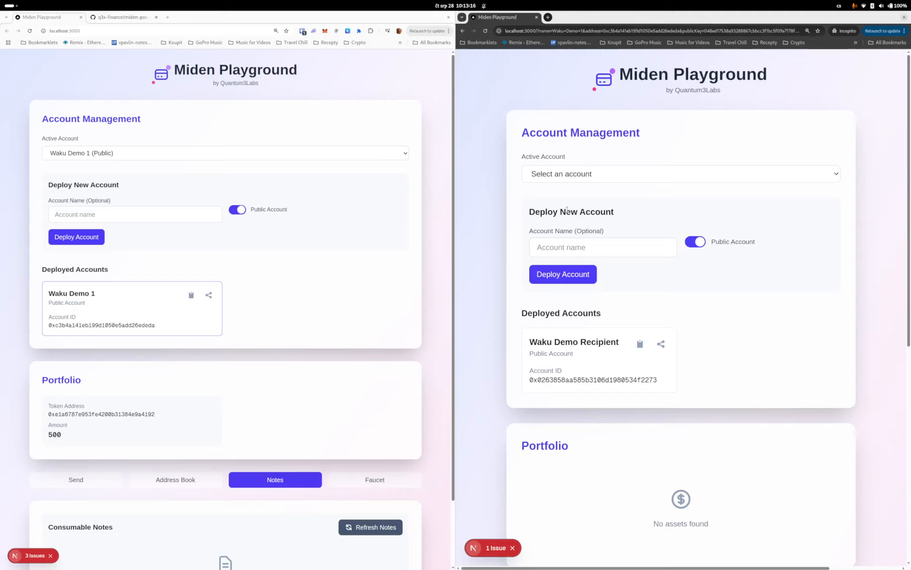
left_click(565, 179)
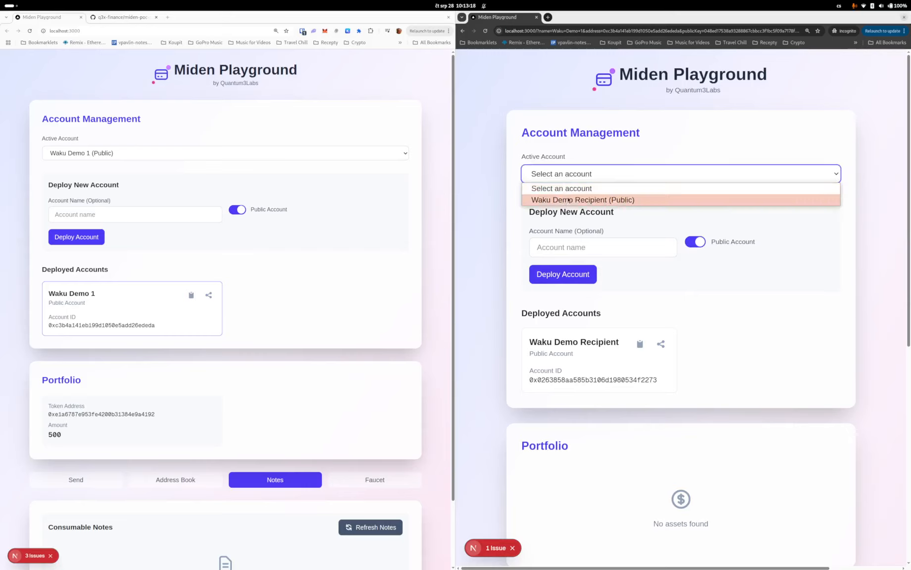
left_click(497, 244)
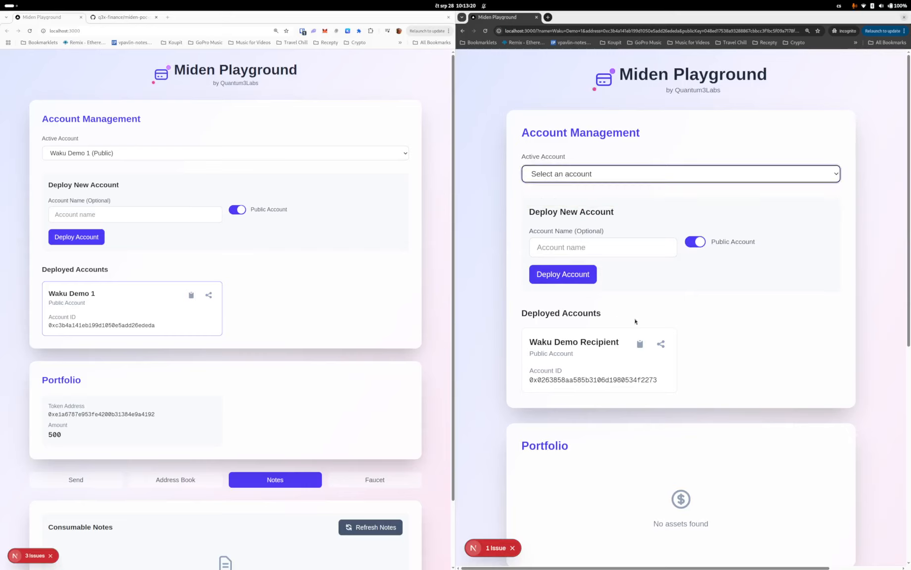
scroll(675, 292, "down", 4)
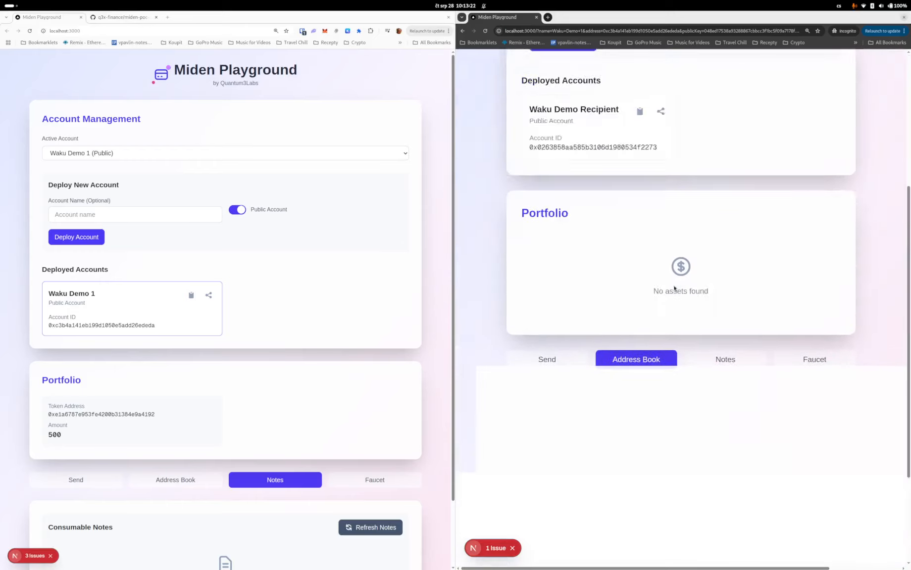
scroll(675, 289, "up", 4)
- Copy Waku Demo Recipient's share link and open it in a new tab of the main window
left_click(660, 345)
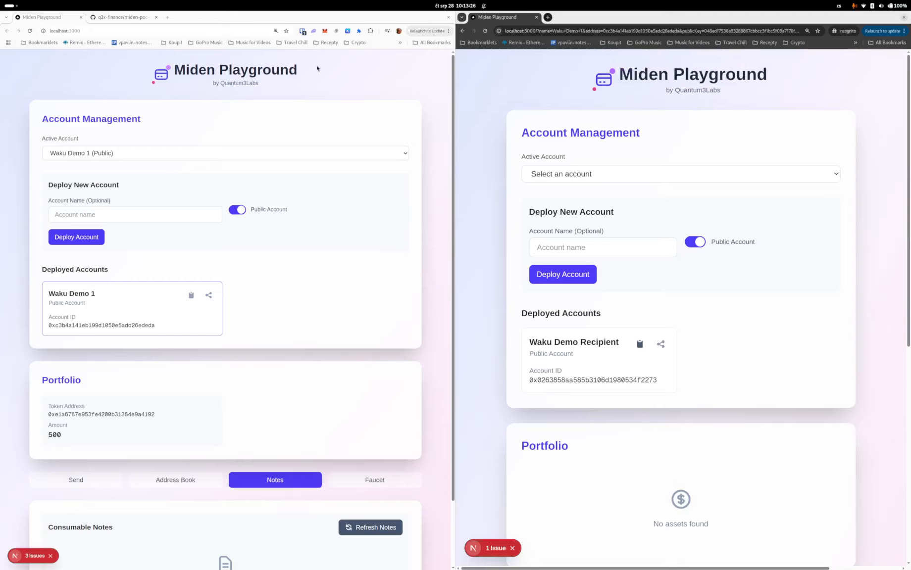
left_click(168, 17)
key("ctrl+v")
key("Return")
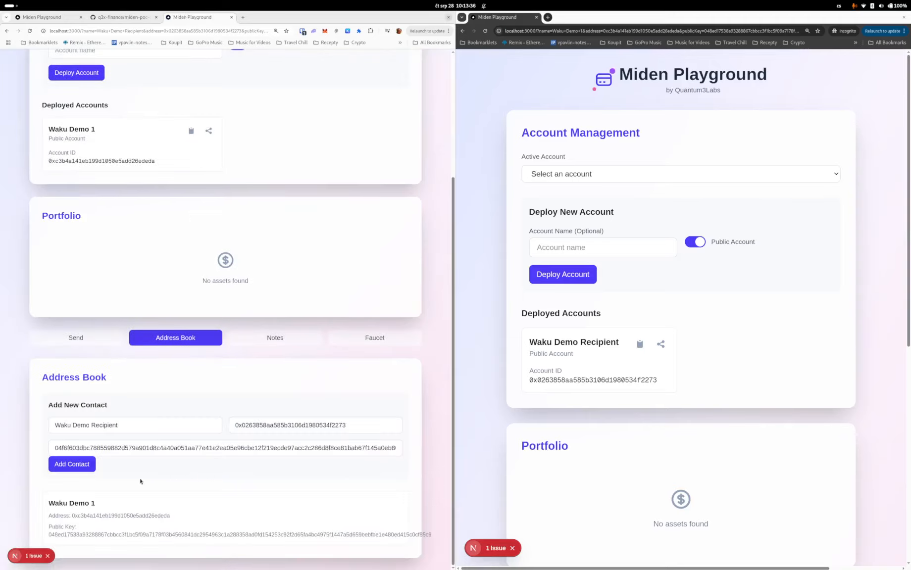
- Add the prefilled Waku Demo Recipient contact to the address book
left_click(77, 464)
scroll(78, 465, "down", 2)
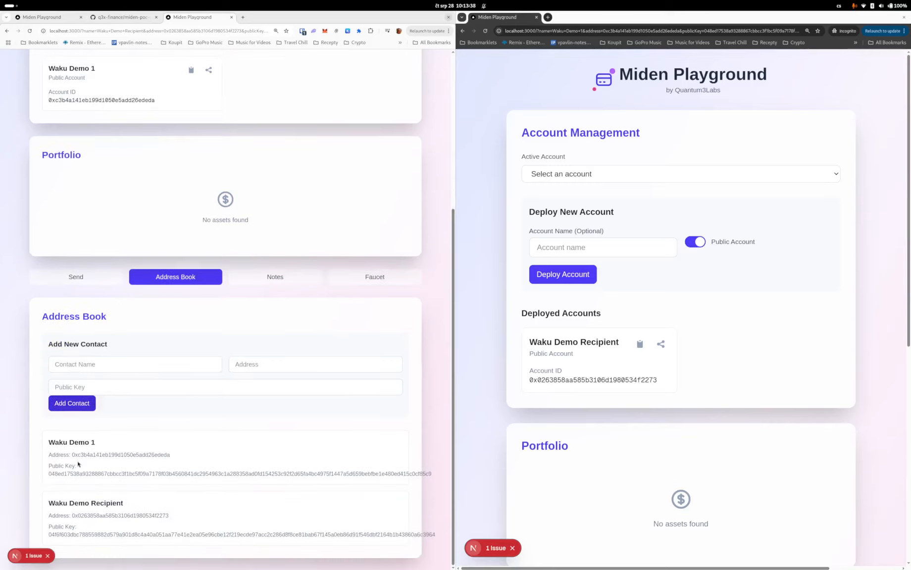
scroll(159, 409, "up", 5)
scroll(104, 403, "down", 1)
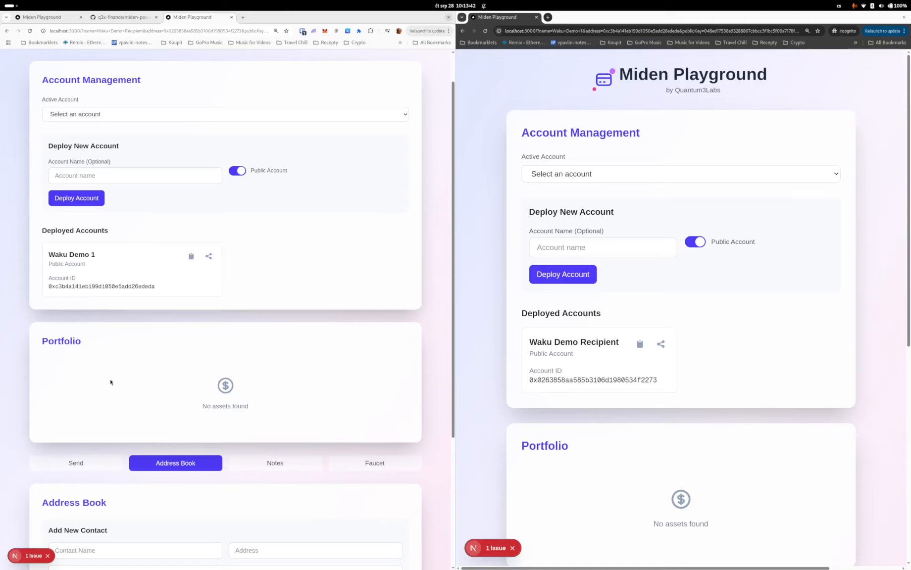
- Open the Send form, choose the MIDW (8 decimals) faucet and turn on Privacy Mode
left_click(67, 466)
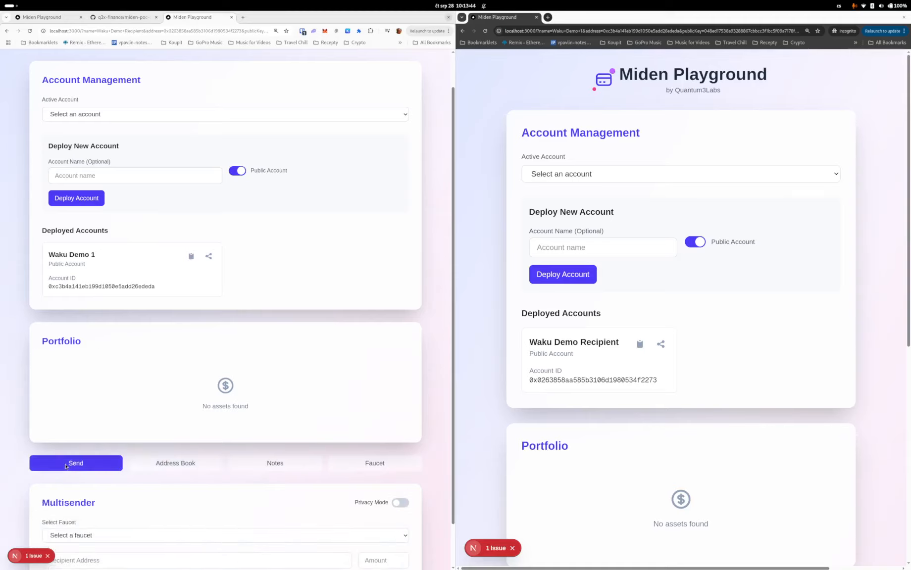
scroll(66, 467, "down", 1)
left_click(81, 488)
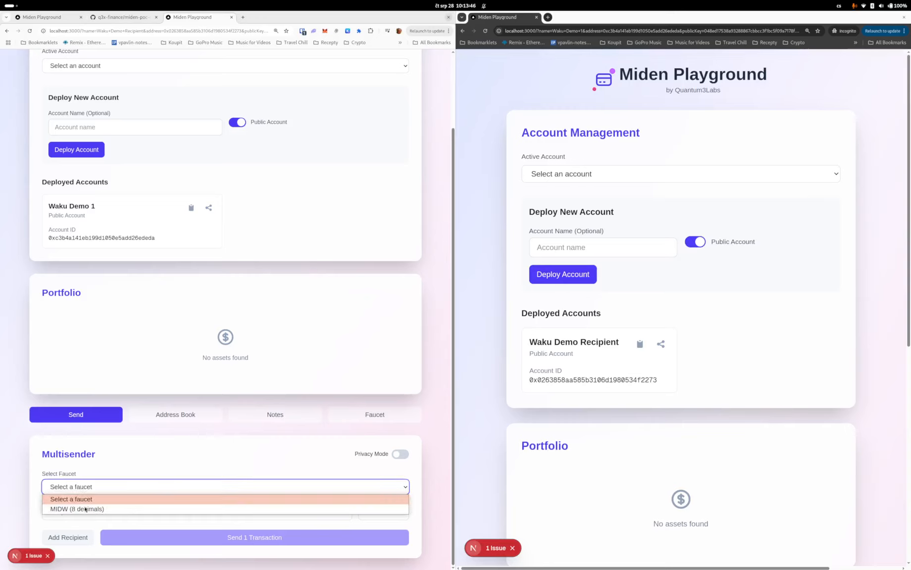
left_click(85, 509)
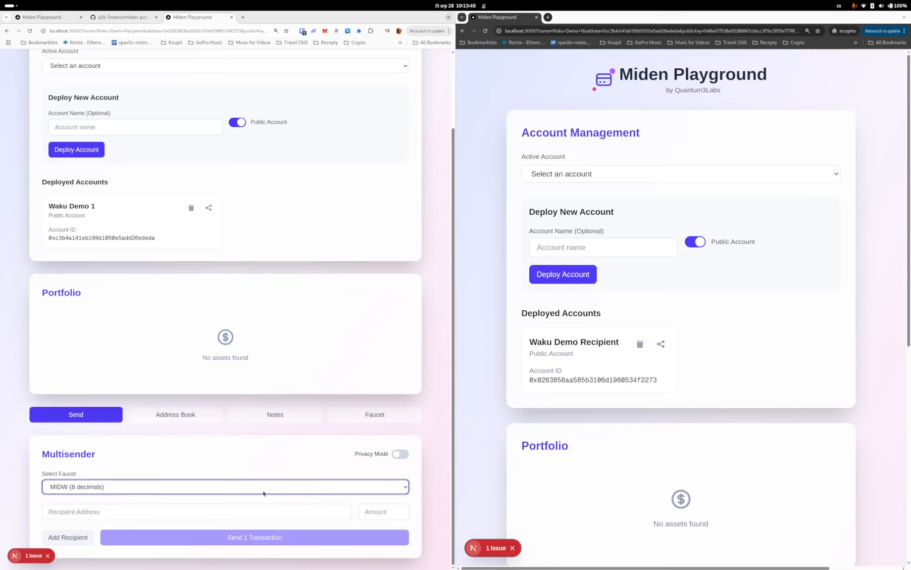
left_click(396, 456)
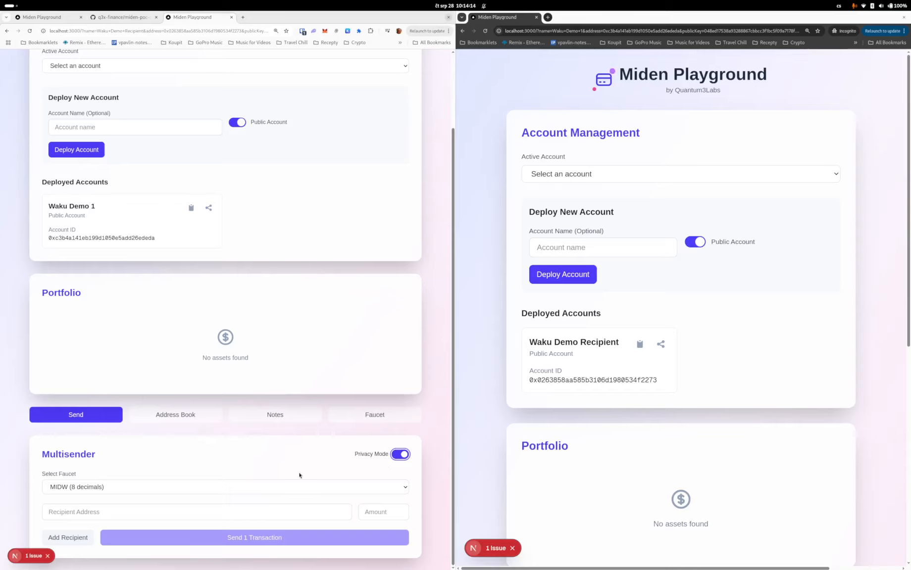
- Set Waku Demo Recipient as the recipient address with an amount of 42
left_click(237, 511)
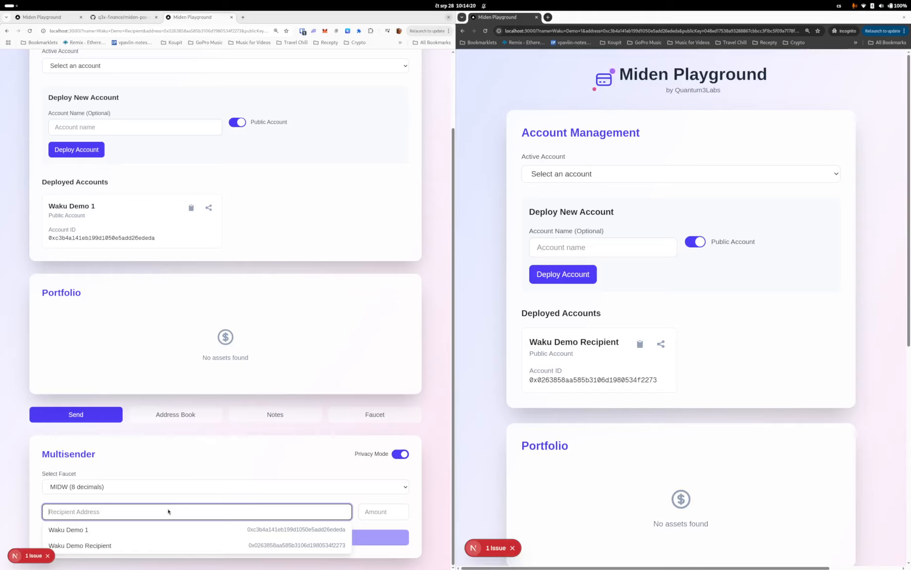
left_click(89, 546)
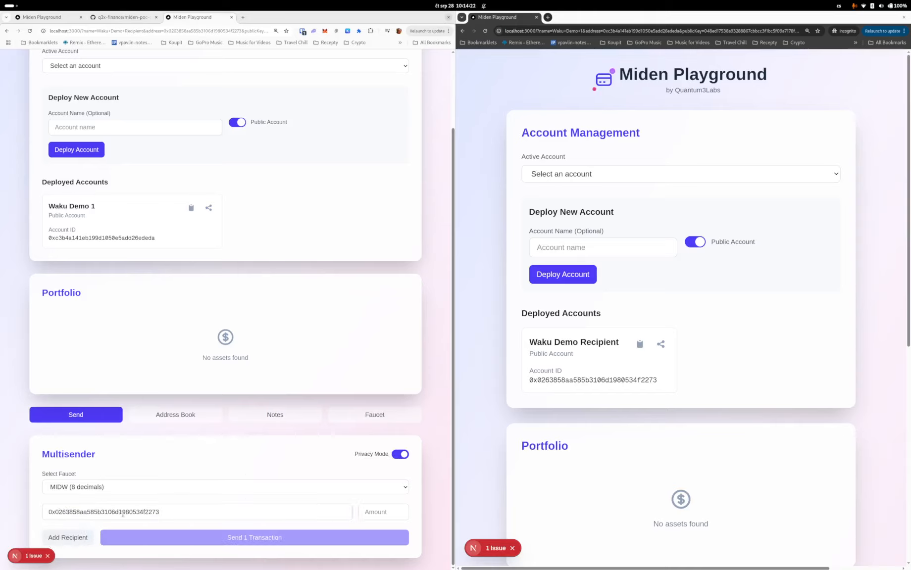
left_click(375, 512)
type("42")
- Select Waku Demo 1 (Public) as the active account
scroll(169, 285, "up", 3)
left_click(132, 154)
left_click(131, 176)
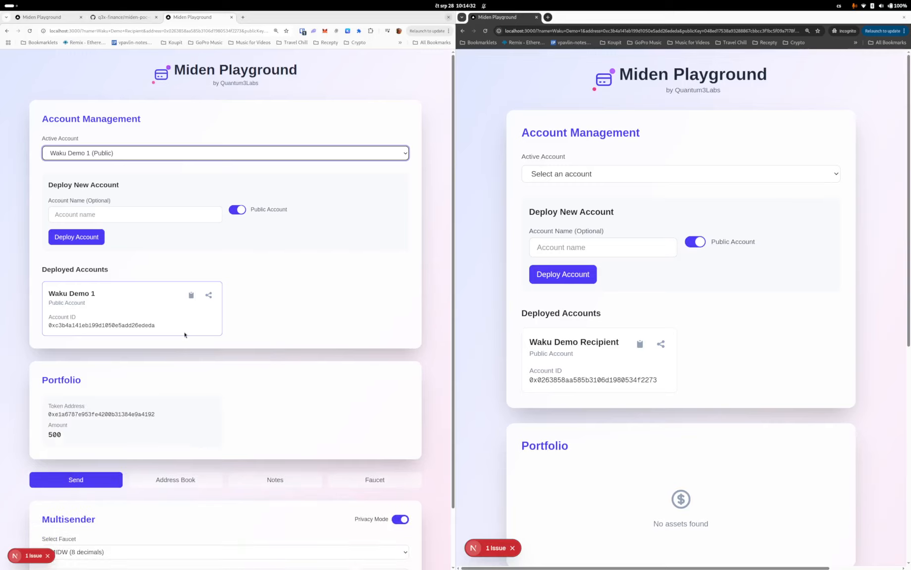
- Send the transaction to Waku Demo Recipient
scroll(184, 335, "down", 2)
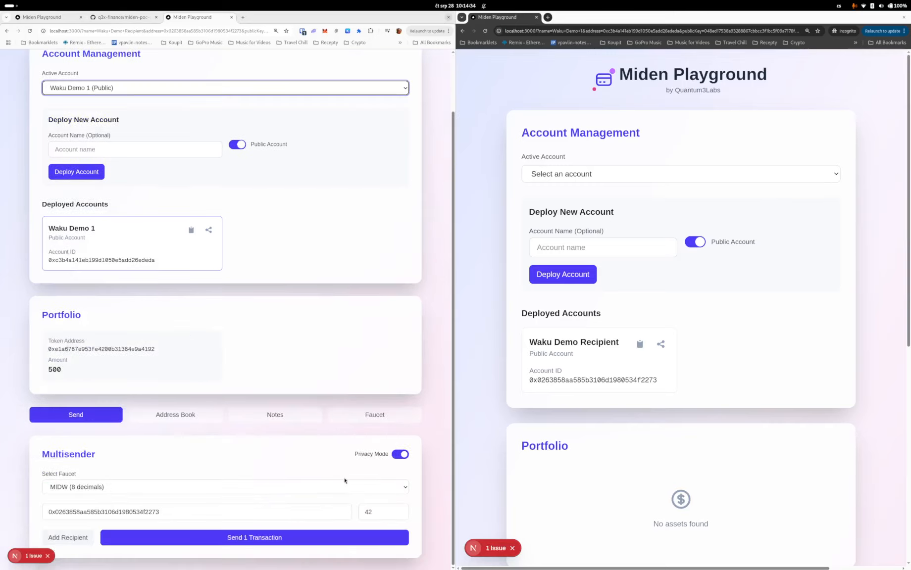
left_click(261, 542)
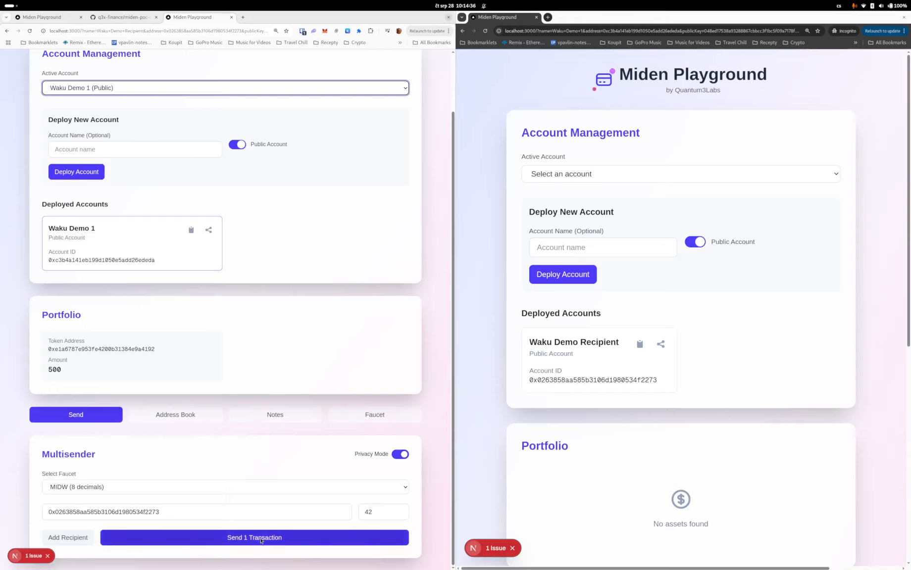
left_click(261, 541)
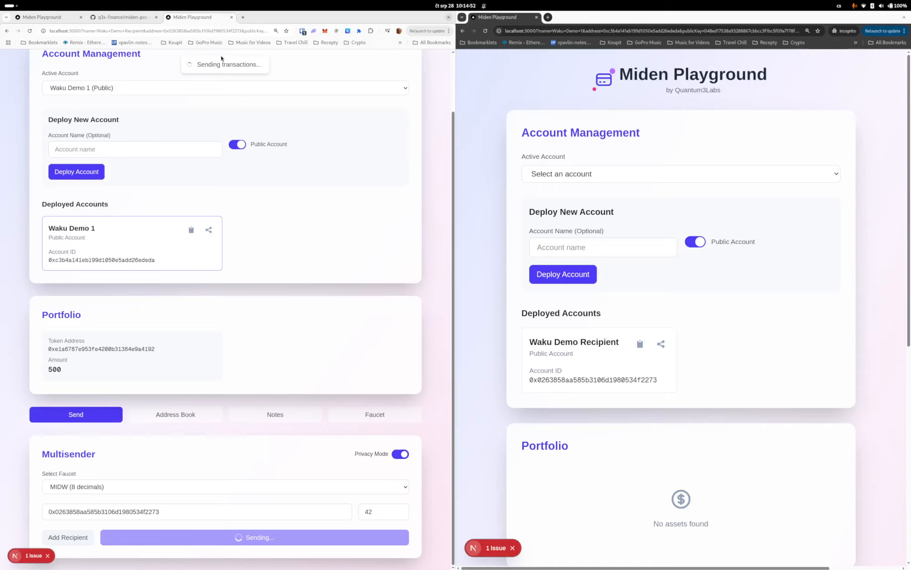
scroll(611, 123, "down", 3)
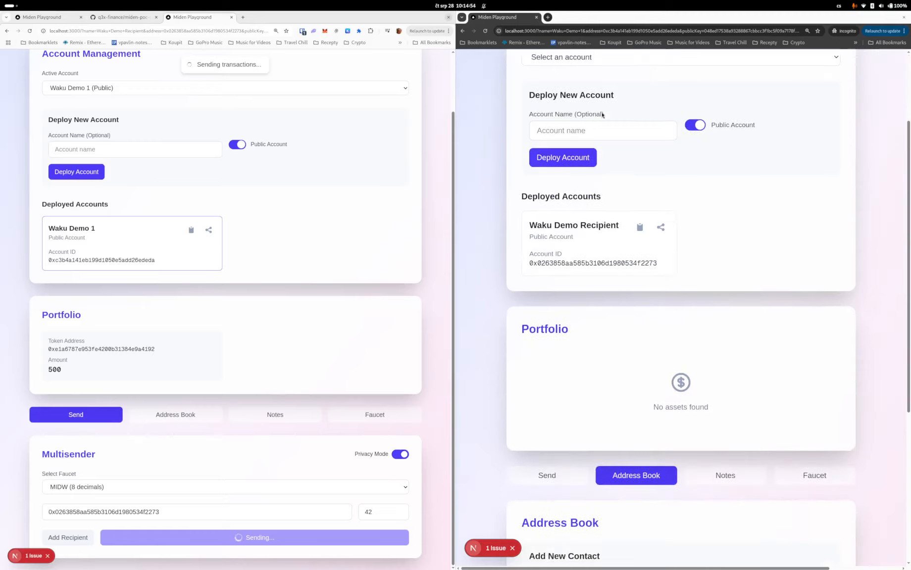
- Select Waku Demo Recipient (Public) as the active account in the recipient's window
scroll(612, 124, "up", 2)
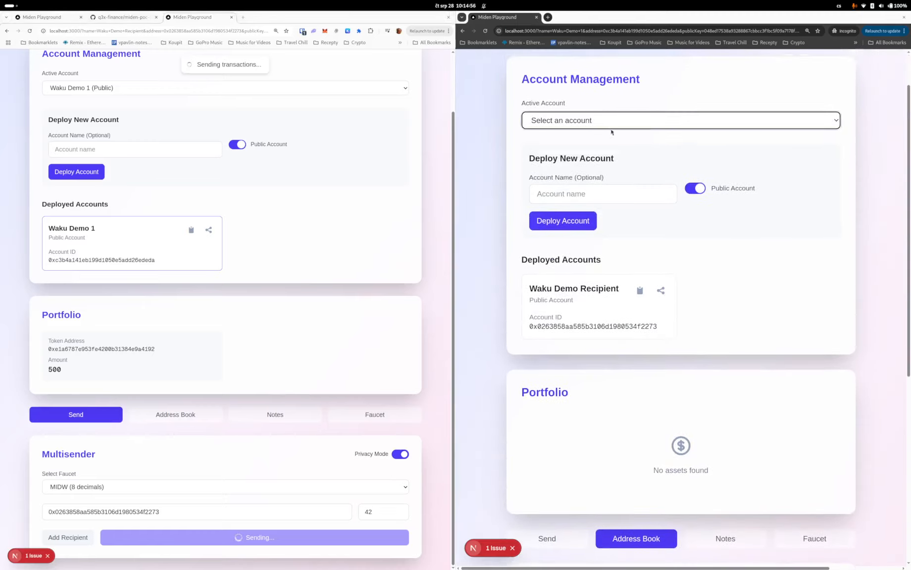
left_click(604, 125)
left_click(599, 147)
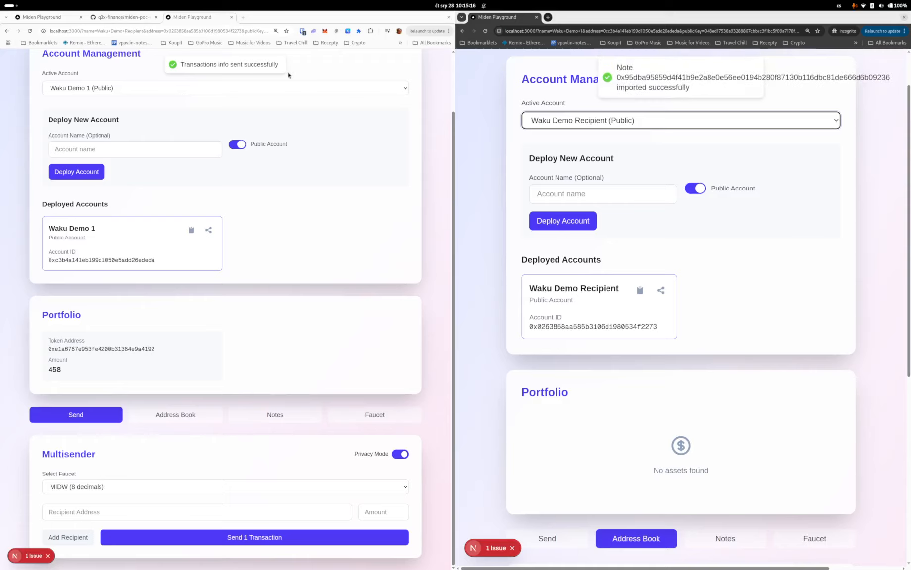
- Open the recipient's Notes tab to view the incoming consumable note
left_click_drag(617, 67, 705, 93)
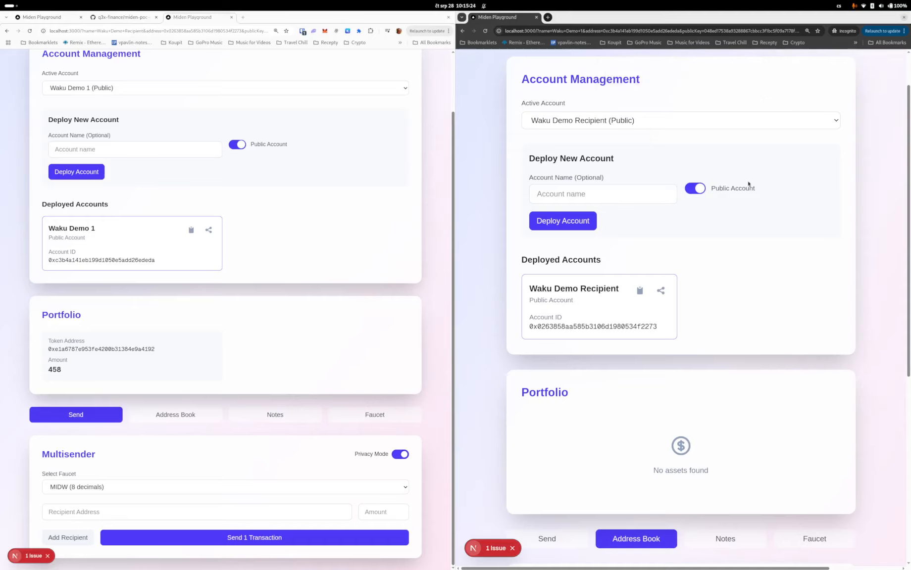
scroll(598, 169, "down", 6)
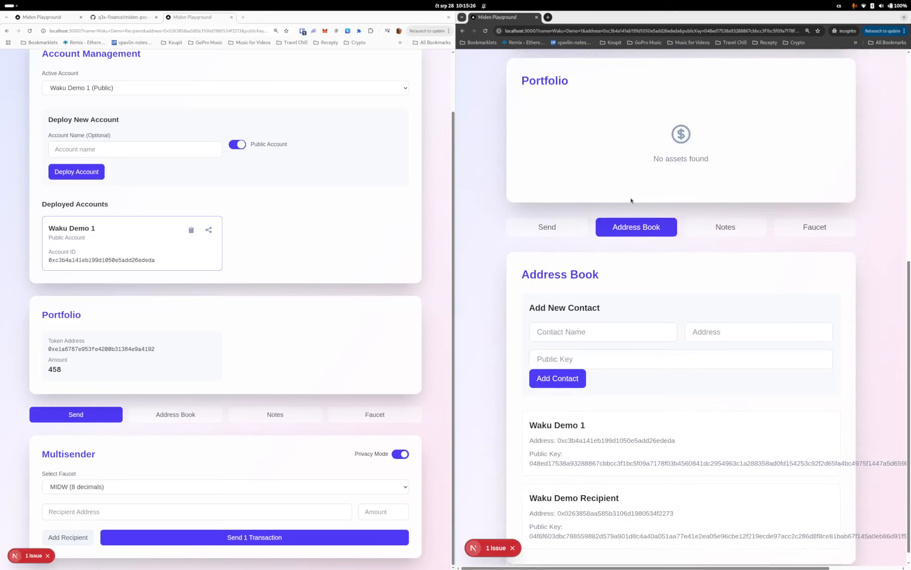
left_click(724, 234)
left_click(802, 429)
scroll(802, 428, "down", 1)
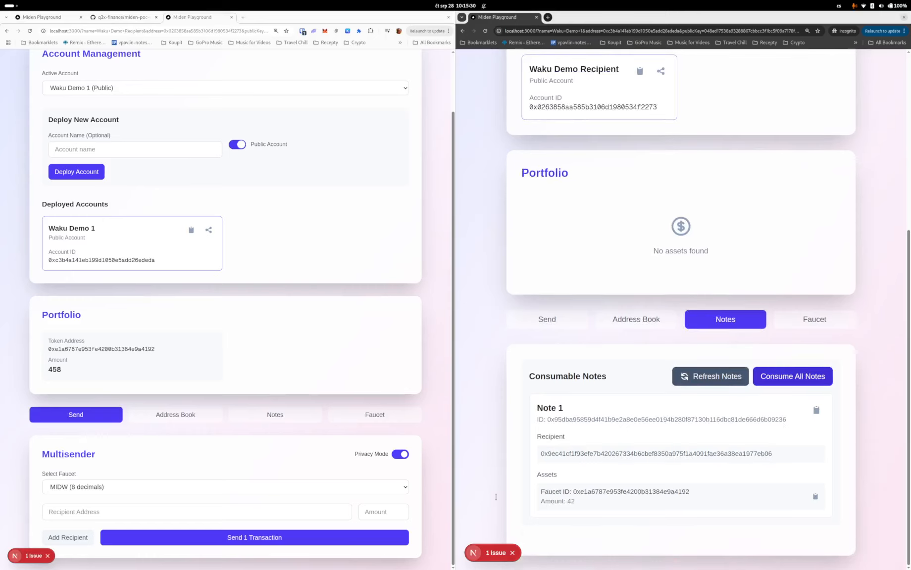
- Open the sender's Faucet tab and look at the faucet options for minting tokens
left_click(354, 415)
scroll(354, 415, "down", 3)
left_click(290, 476)
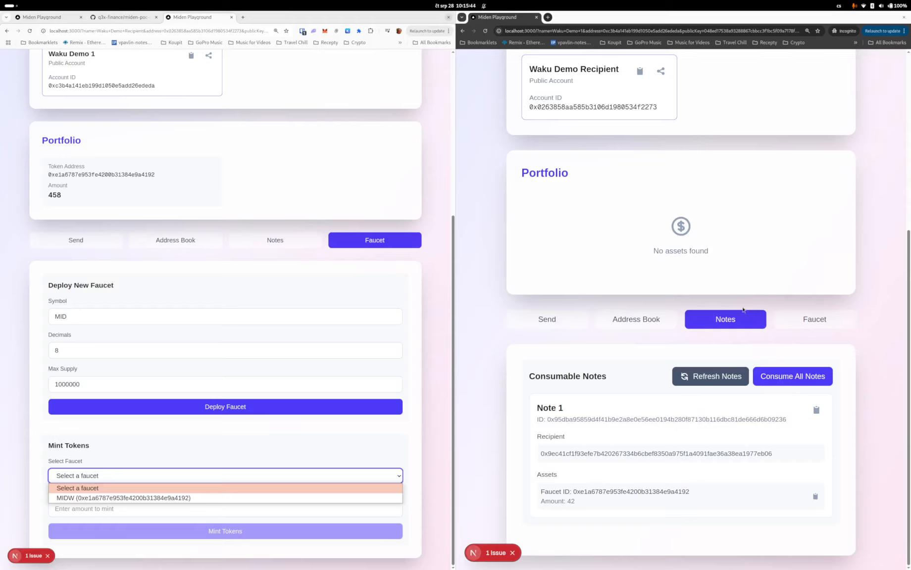
scroll(732, 267, "up", 1)
scroll(733, 266, "up", 5)
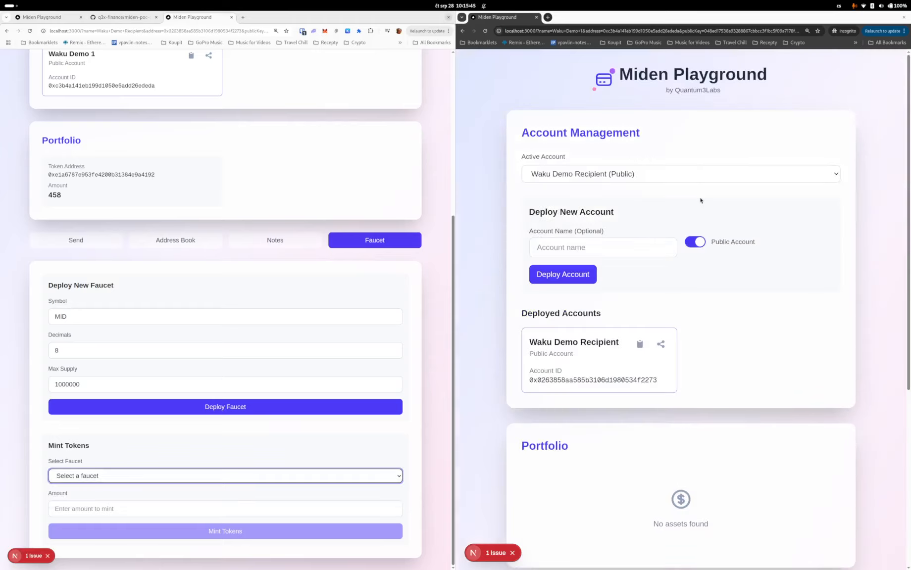
- Open the recipient window's developer console and expand the received private transaction log entry
left_click(745, 302)
key("ctrl+shift+j")
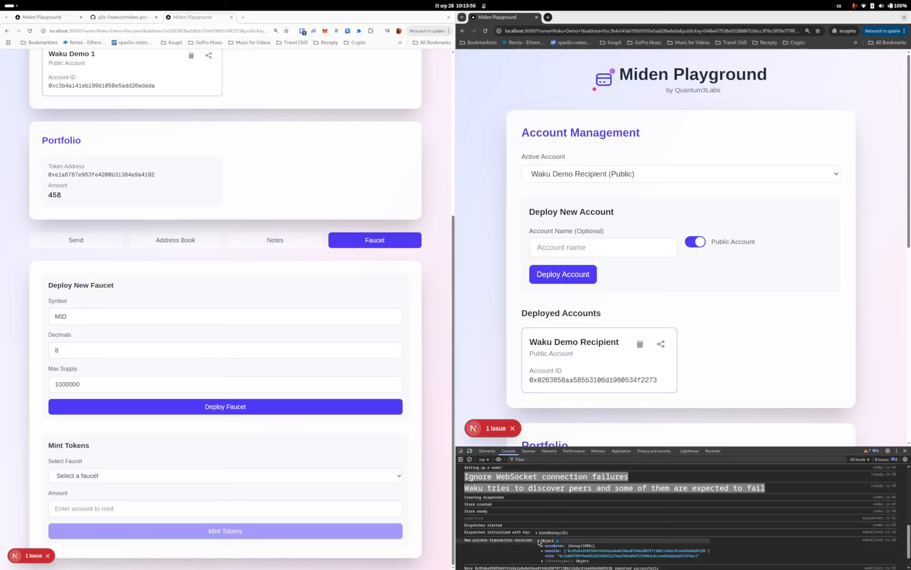
left_click(539, 541)
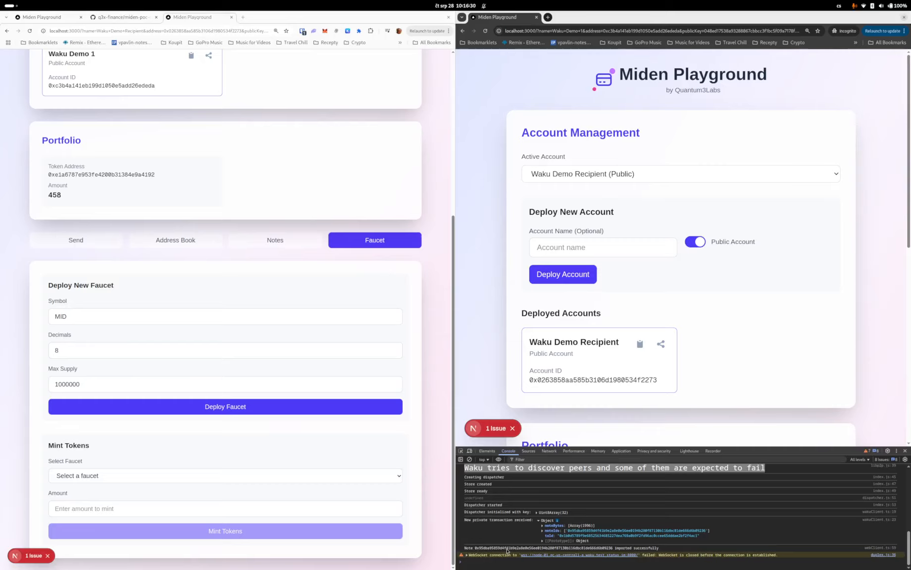
scroll(652, 397, "down", 8)
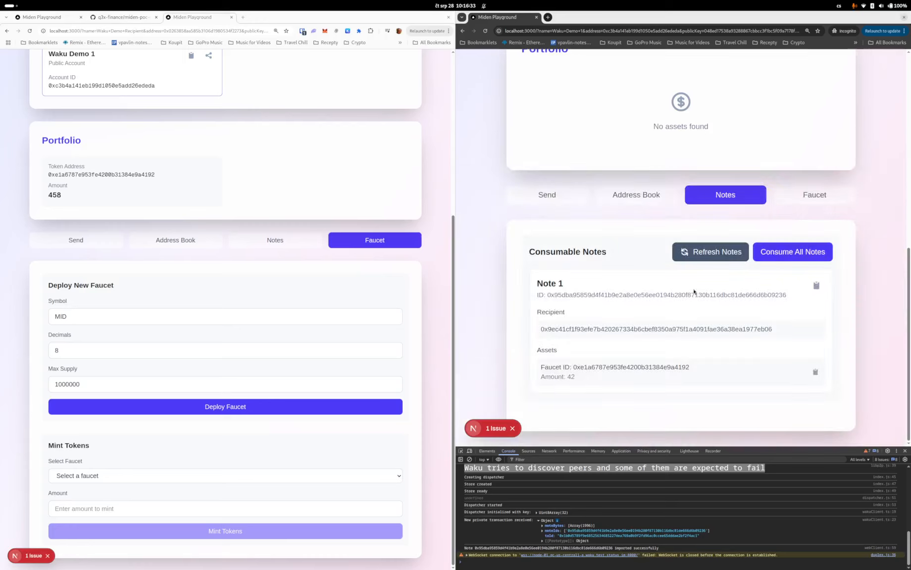
- Consume all notes so the 42 MIDW arrive in the recipient's portfolio, then close the console
left_click(780, 258)
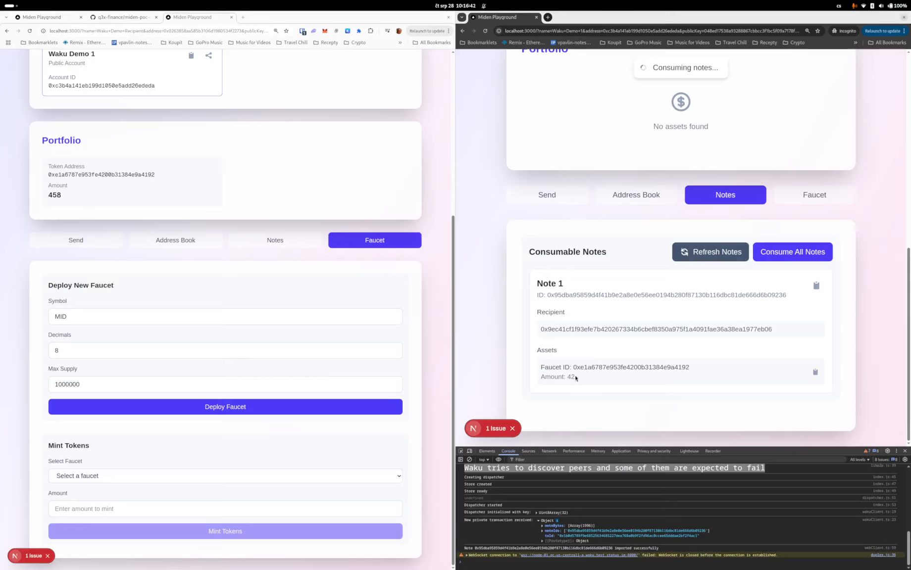
left_click_drag(576, 379, 565, 376)
left_click_drag(571, 367, 616, 365)
scroll(617, 368, "up", 5)
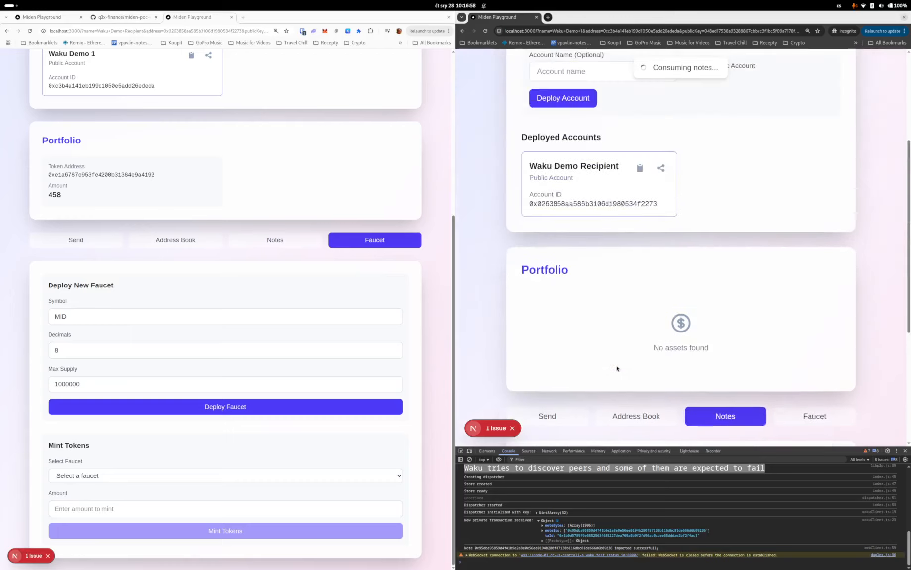
scroll(617, 368, "down", 5)
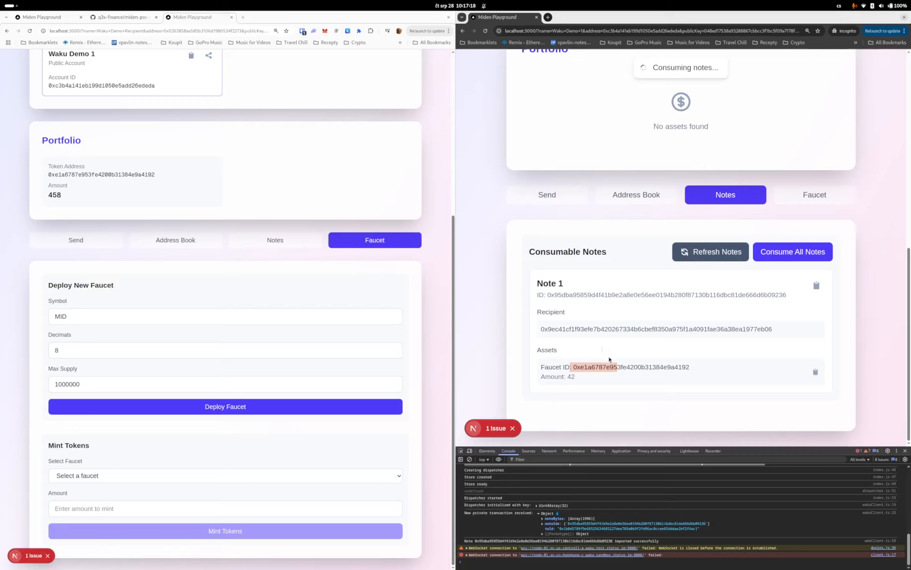
left_click(904, 451)
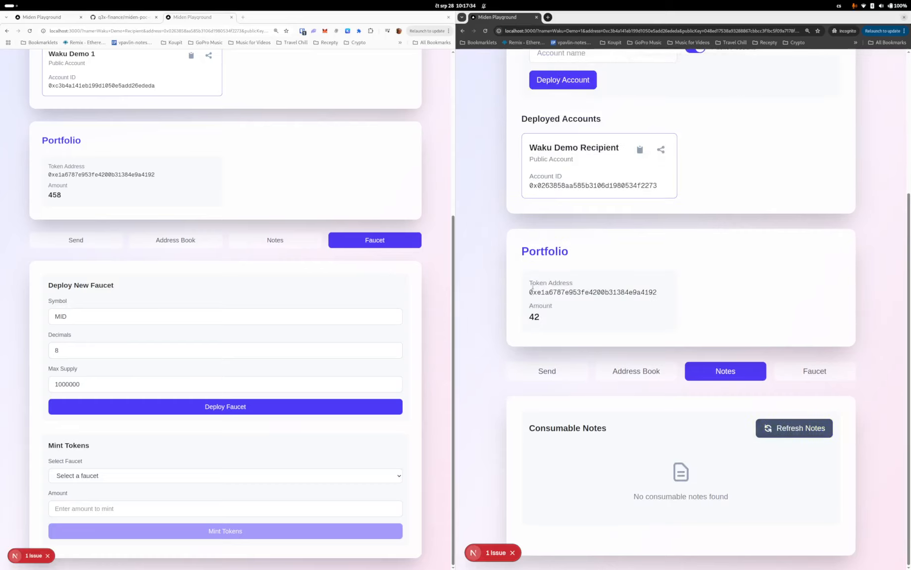
- Open the recipient's Send form and check which faucets are available to send from
left_click(557, 372)
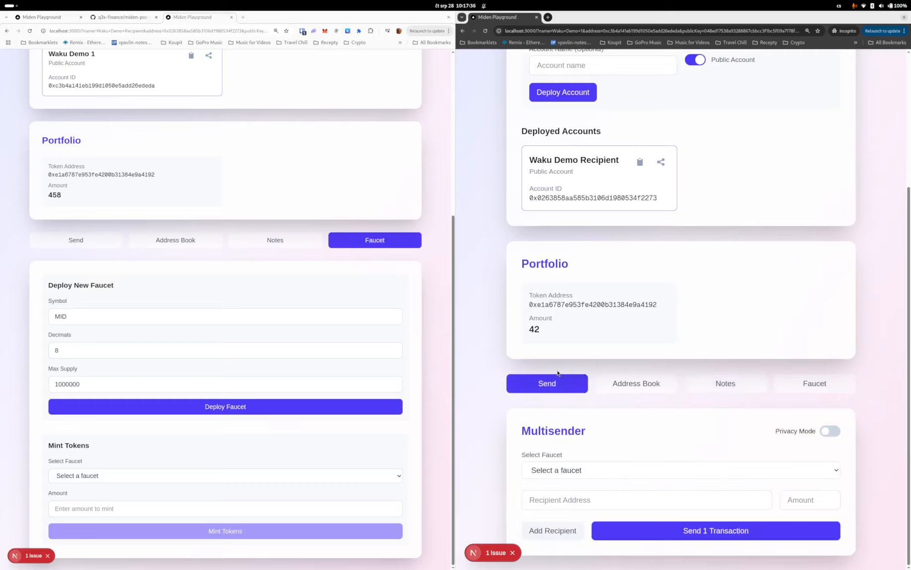
left_click(574, 474)
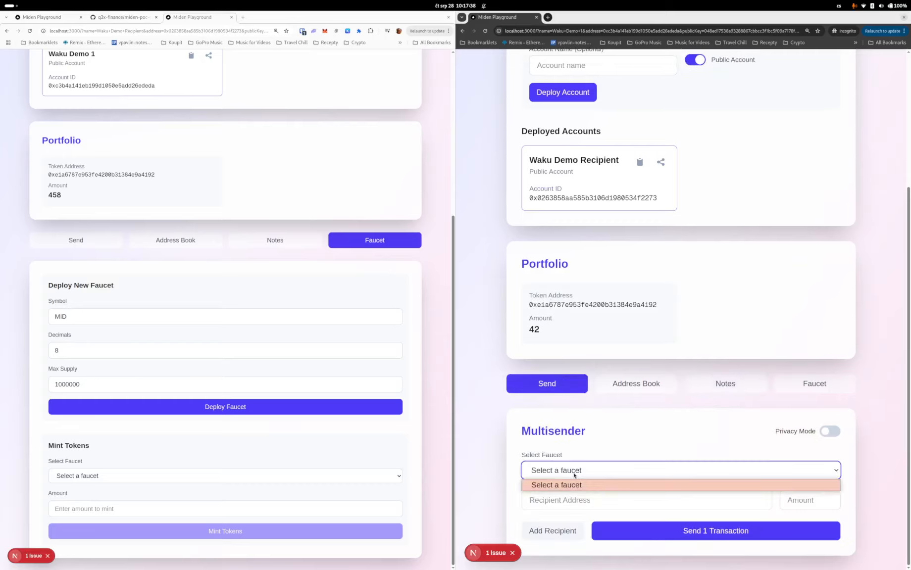
left_click(575, 474)
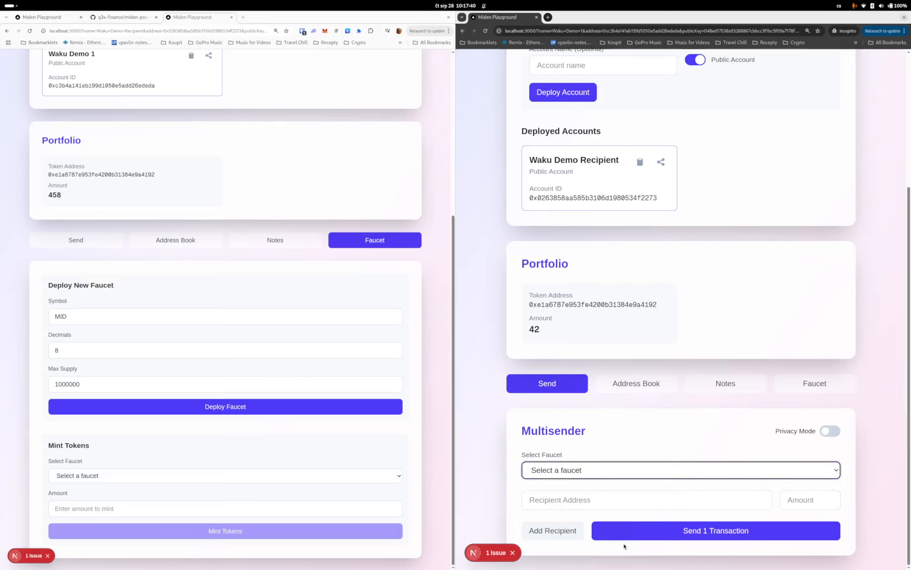
left_click(574, 500)
left_click(574, 471)
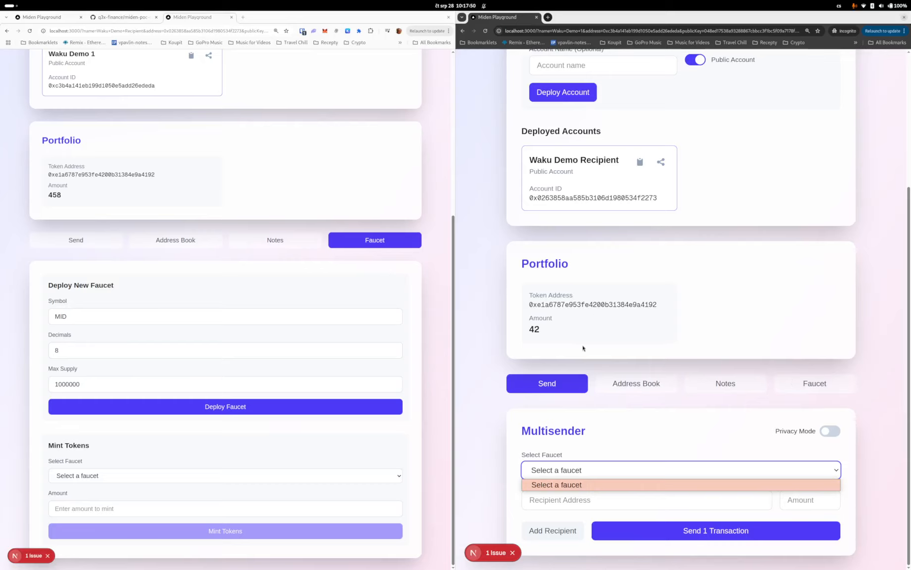
scroll(583, 348, "up", 4)
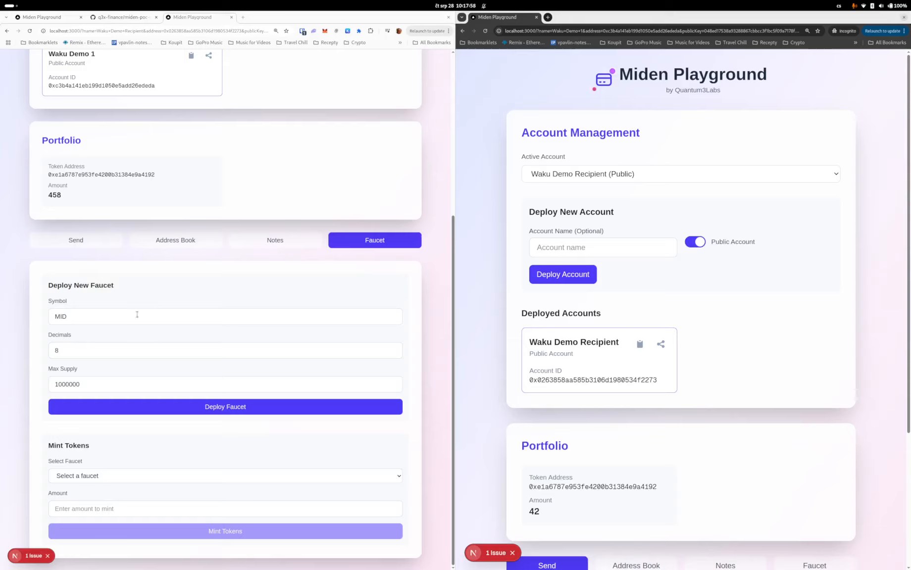
- Review the sender's Send tab and developer console, then switch to the miden-poc-ui GitHub repository tab
left_click(77, 241)
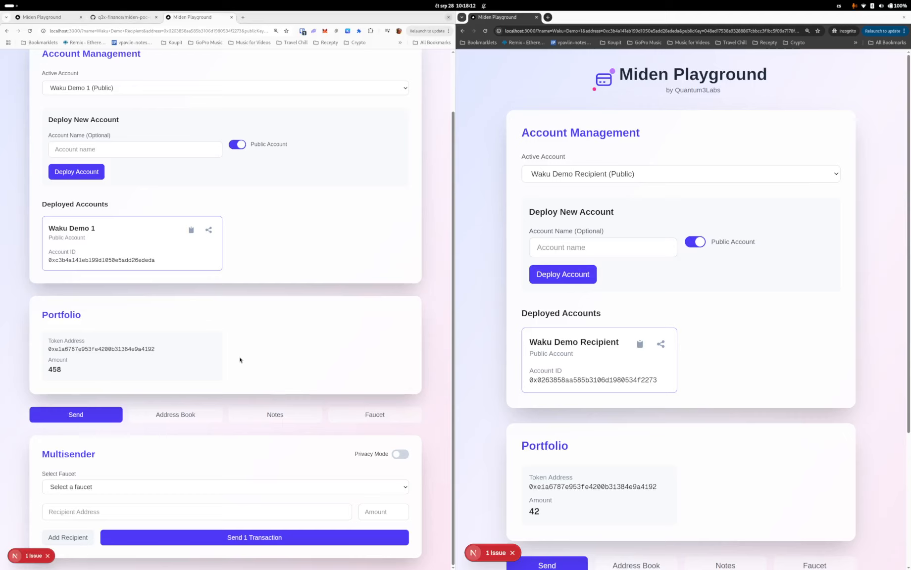
key("ctrl+shift+j")
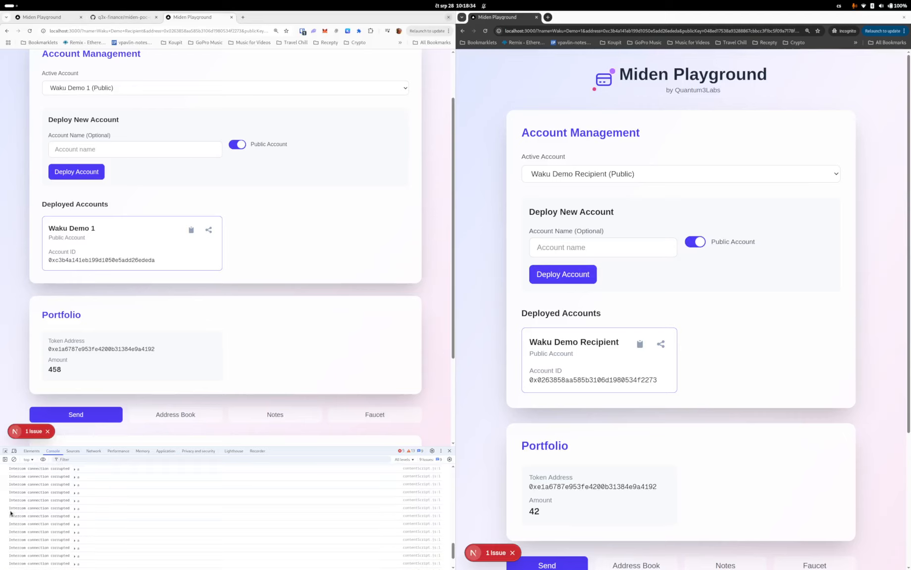
scroll(95, 502, "up", 15)
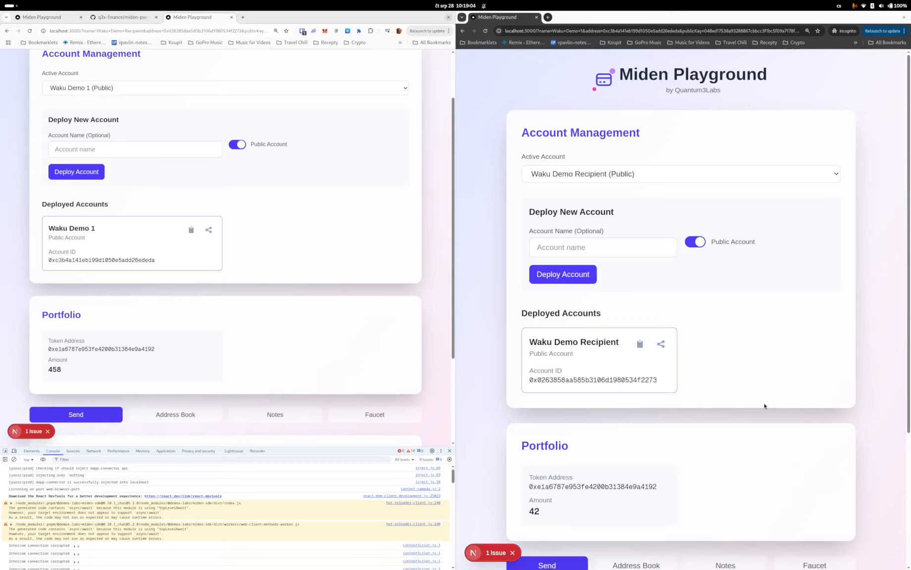
left_click(110, 21)
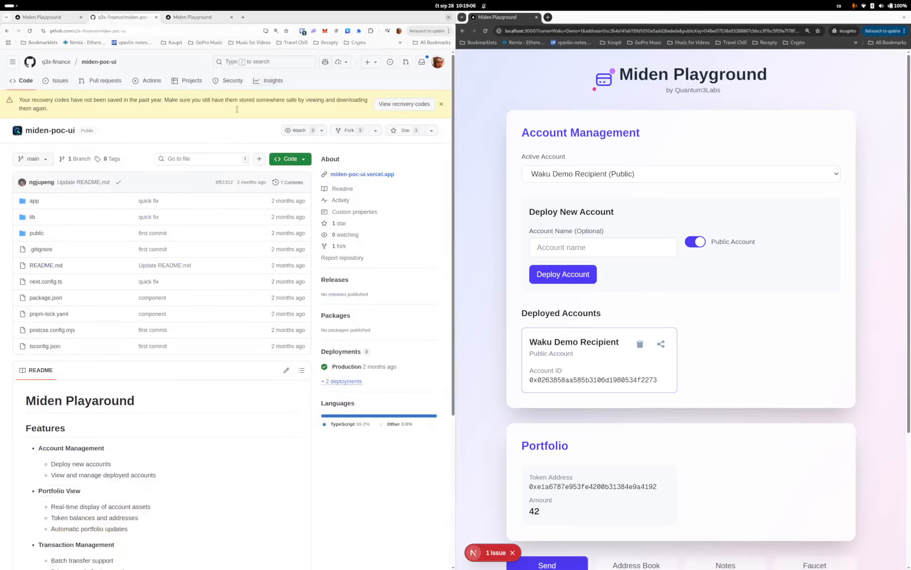